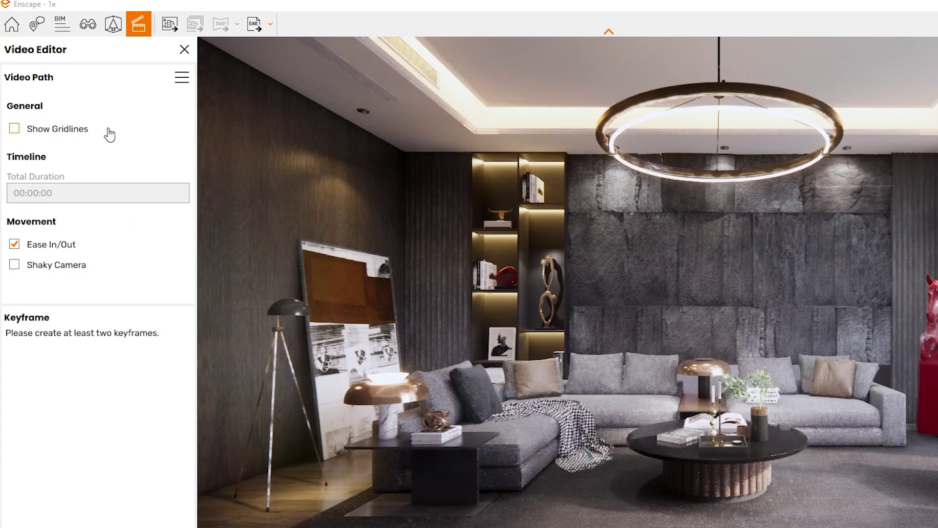
Turn on Shaky Camera for the video path's movement alongside Ease In/Out.
click(52, 246)
click(51, 247)
click(31, 252)
click(30, 254)
click(47, 268)
click(45, 250)
click(50, 248)
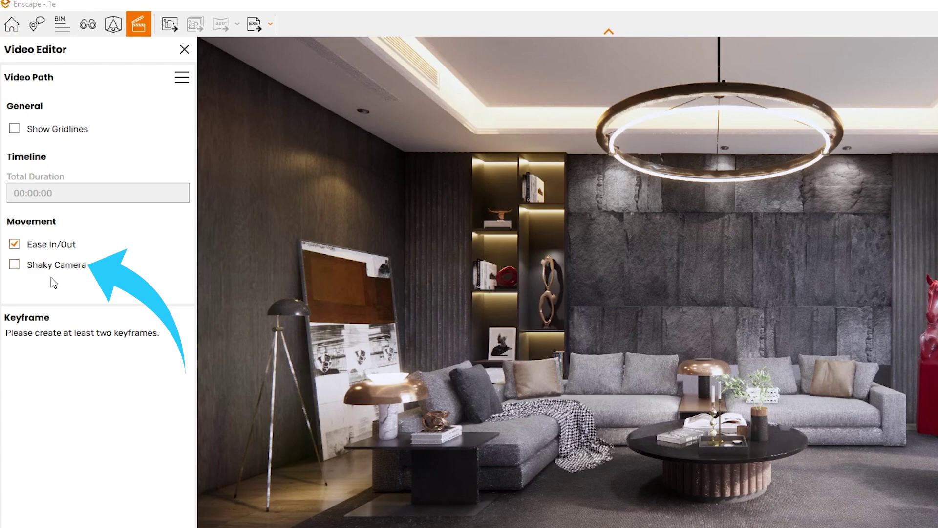
click(55, 268)
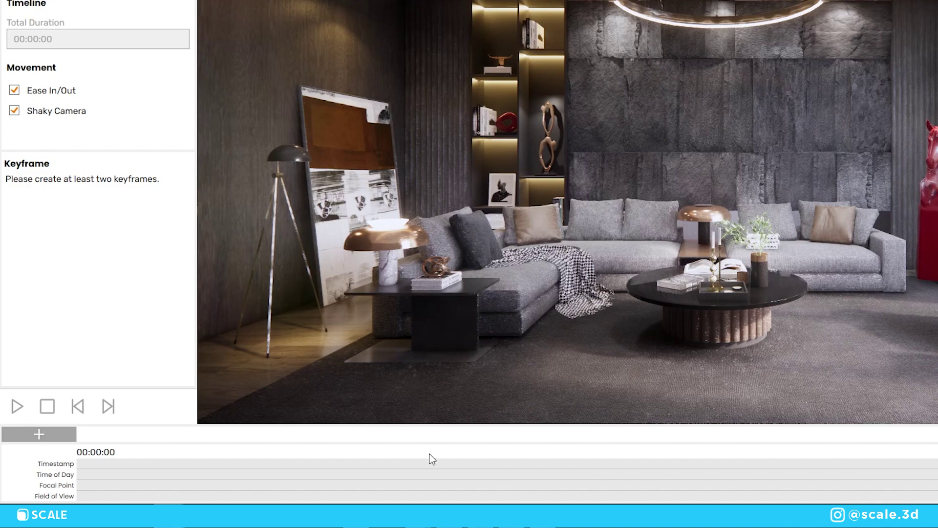
Frame the floor lamp and leaning artwork with the camera and create the start keyframe there.
key(w)
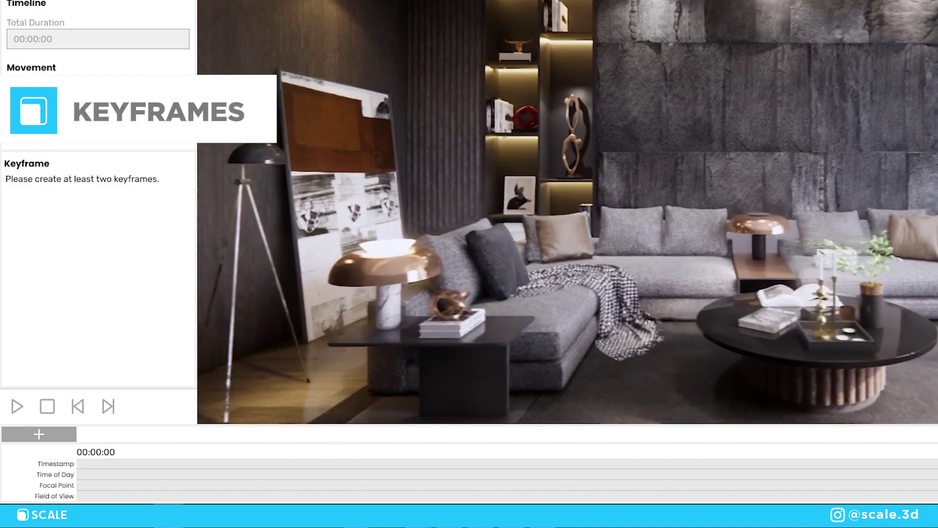
key(a)
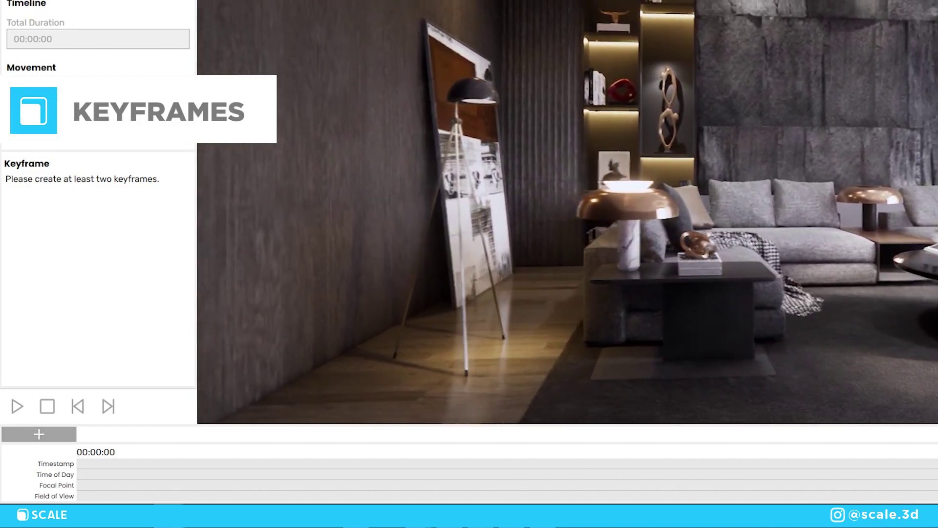
key(d)
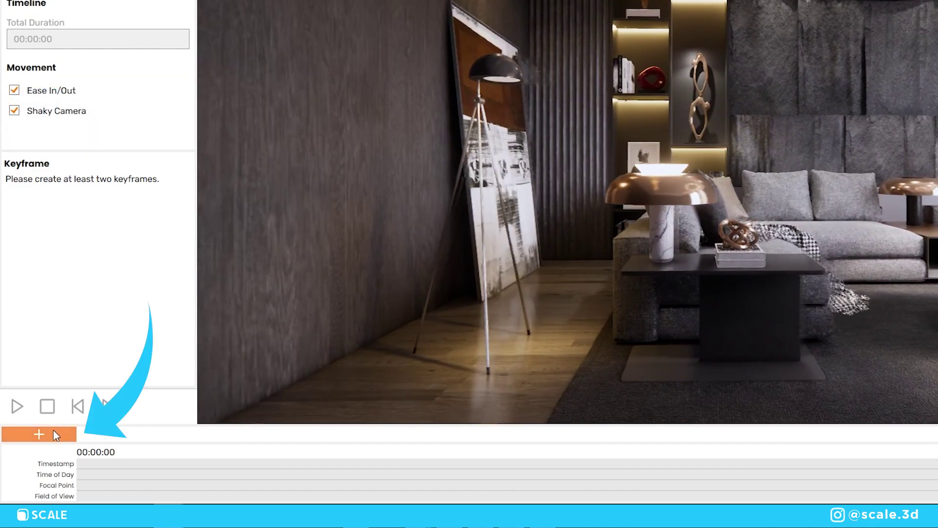
click(53, 434)
Move the camera across the room to frame the teal armchair and windows, and create the end keyframe.
key(d)
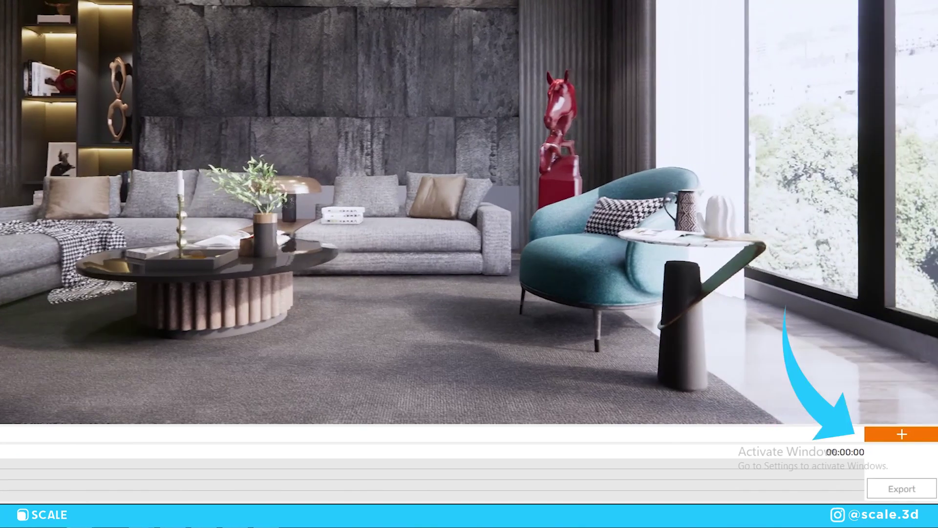
key(d)
key(d)
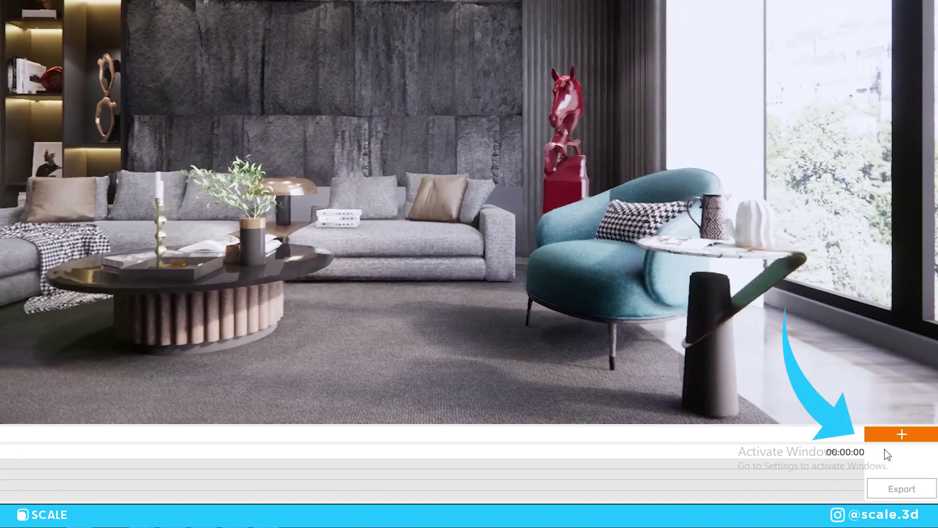
click(902, 434)
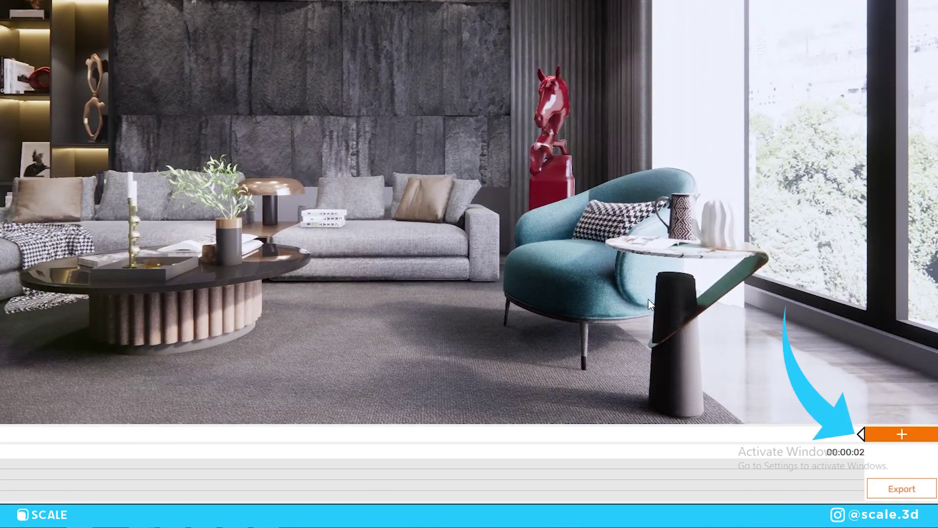
Open the start keyframe to view its camera and override settings, and exit the keyframe.
key(a)
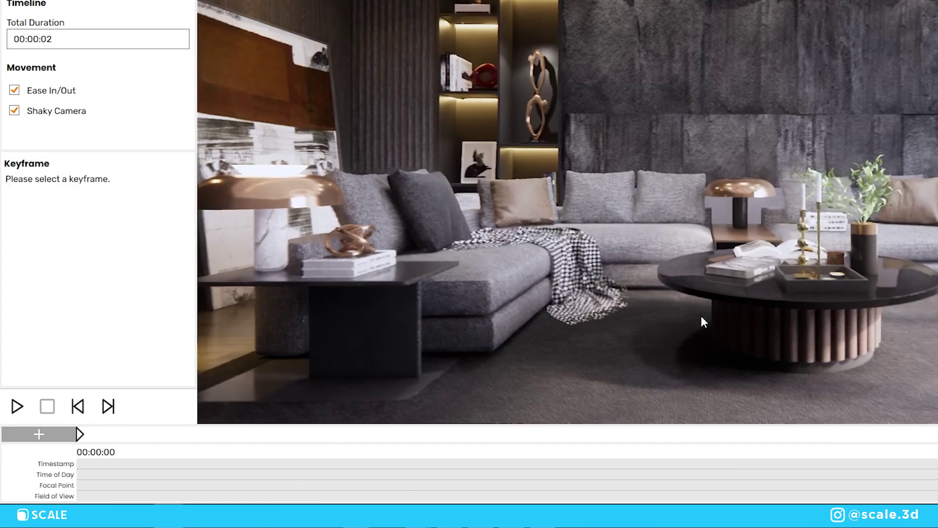
click(79, 434)
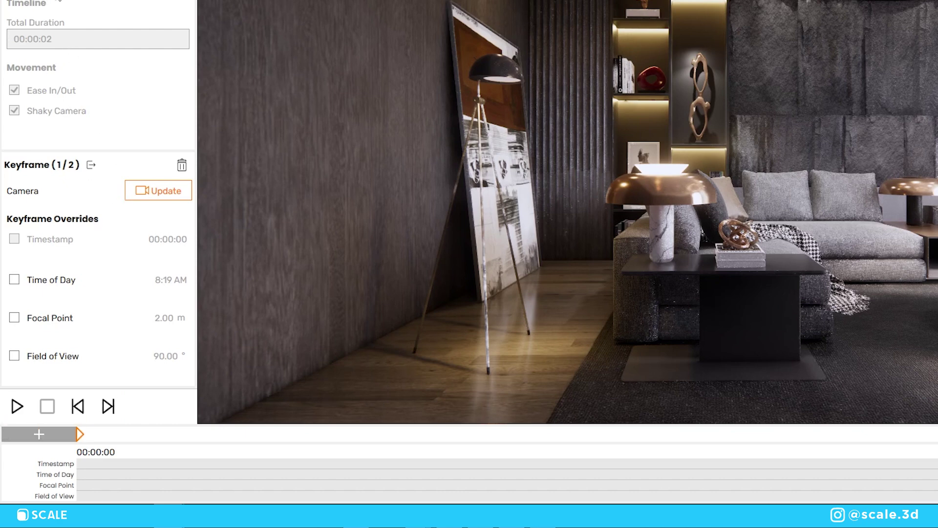
mouse_move(142, 56)
click(91, 166)
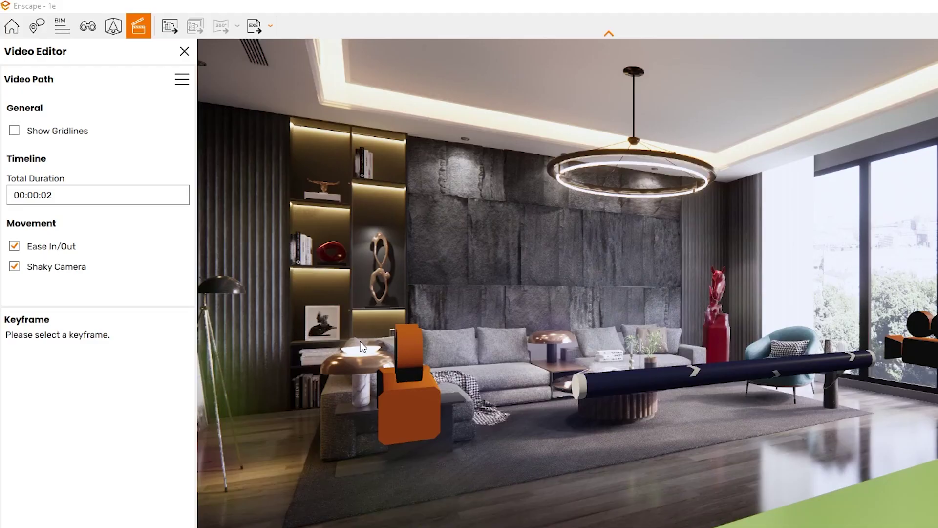
Set the video path's total duration to 00:00:10.
click(67, 194)
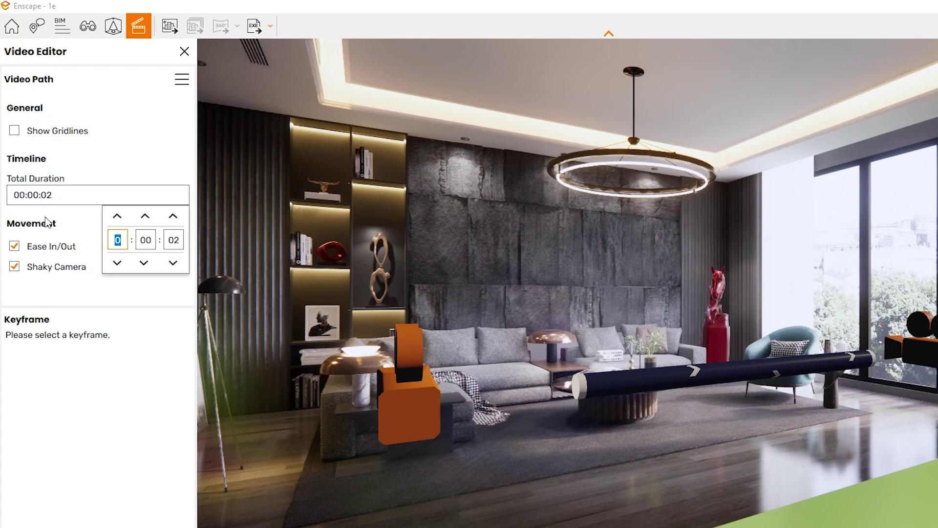
click(173, 216)
click(173, 216)
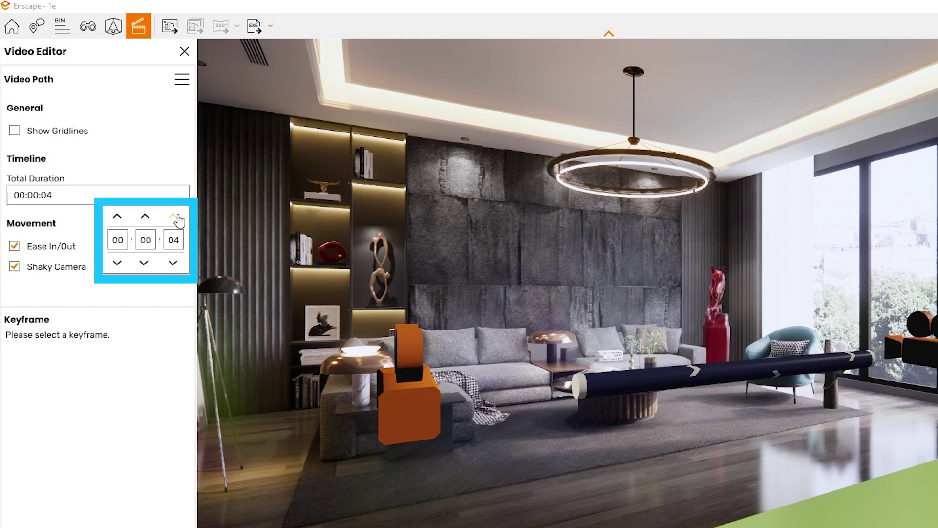
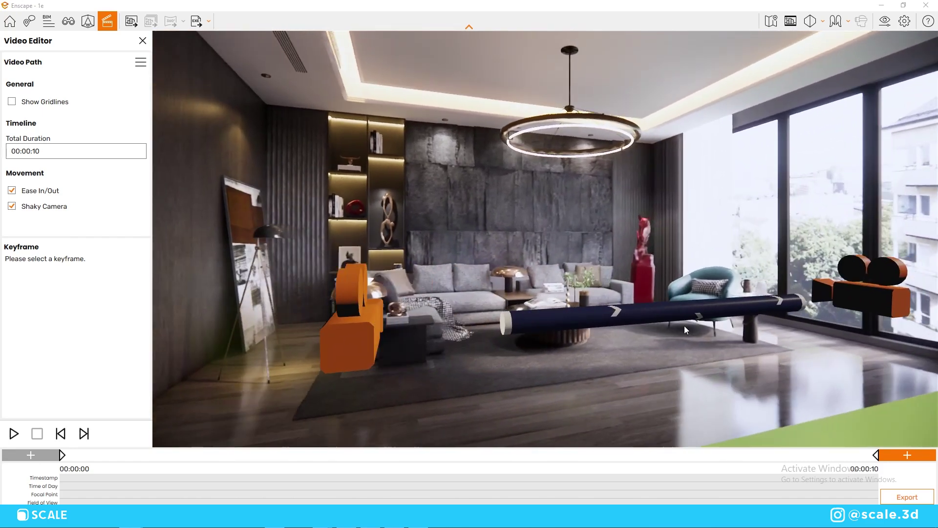
Play the camera path preview, stop it and turn off Shaky Camera.
click(22, 439)
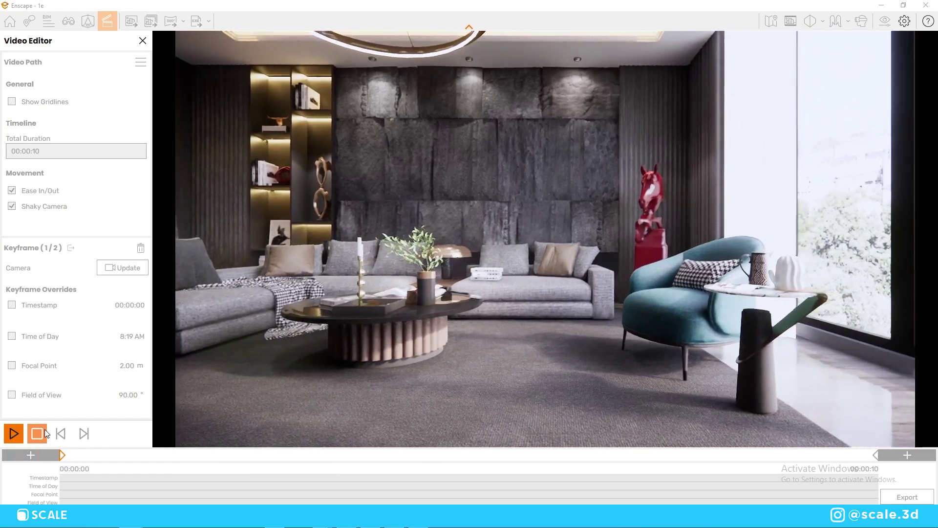
click(37, 433)
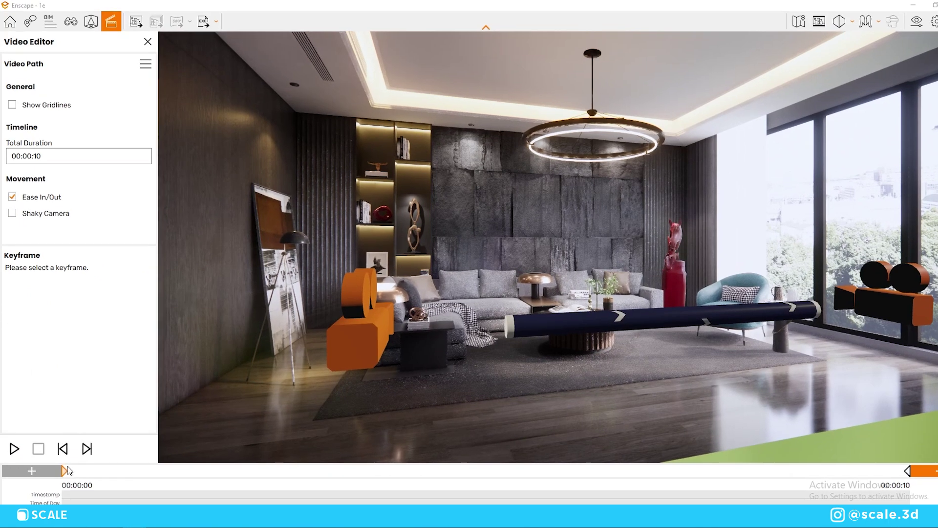
Exit the start keyframe and add a keyframe in the middle of the camera path.
click(63, 455)
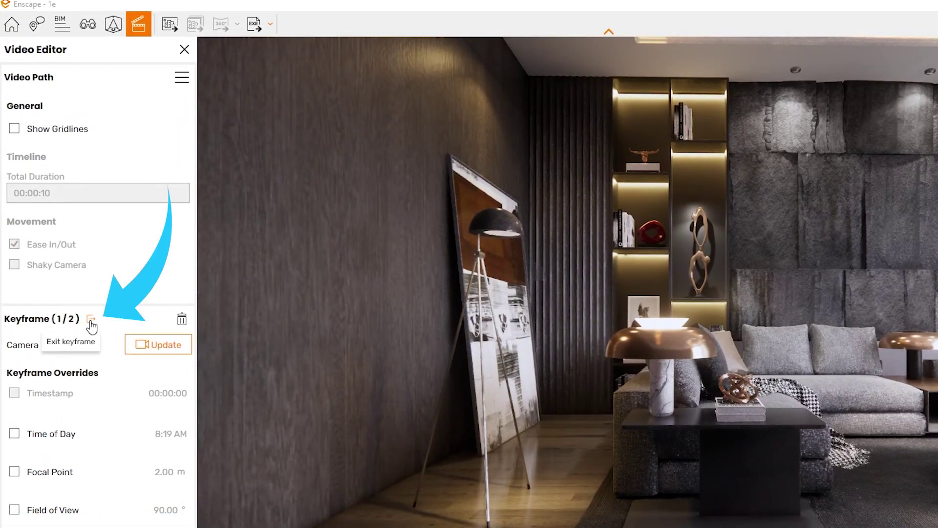
click(91, 321)
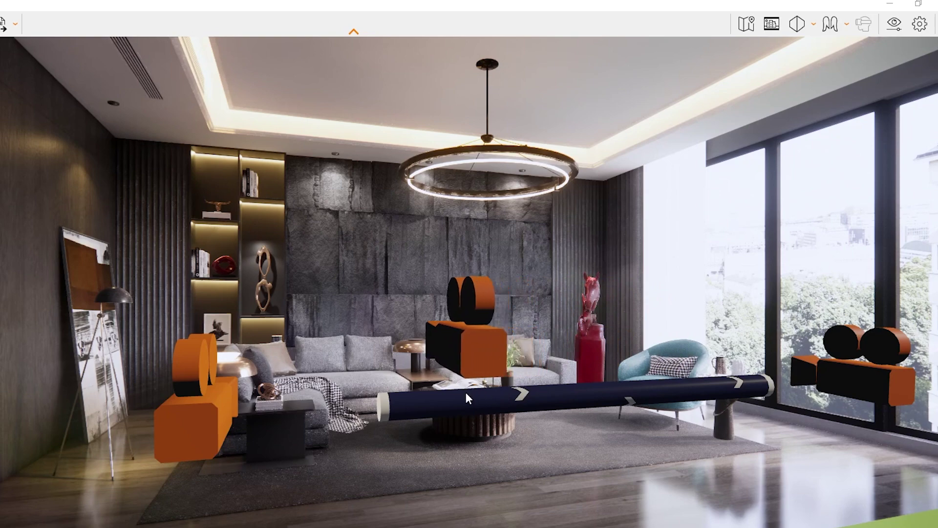
click(560, 393)
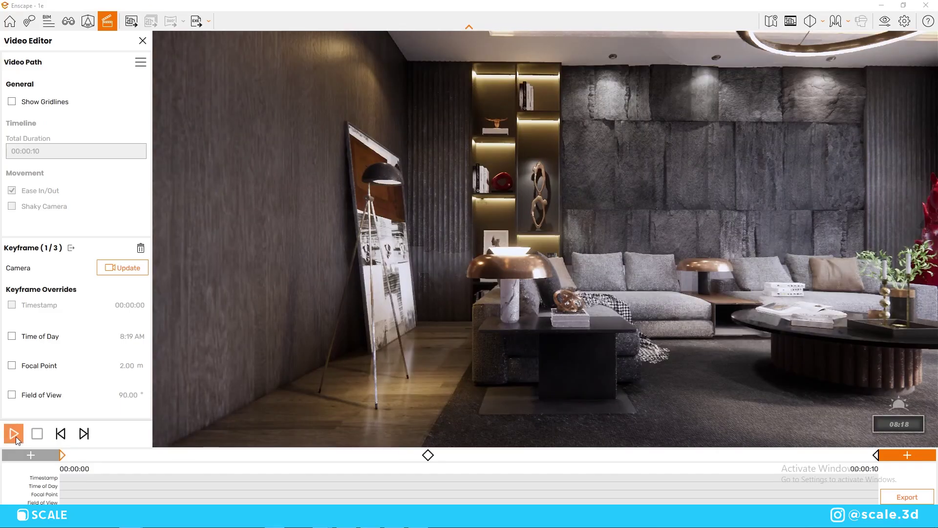
Preview the three-keyframe path and insert another keyframe between the middle and end keyframes.
click(16, 438)
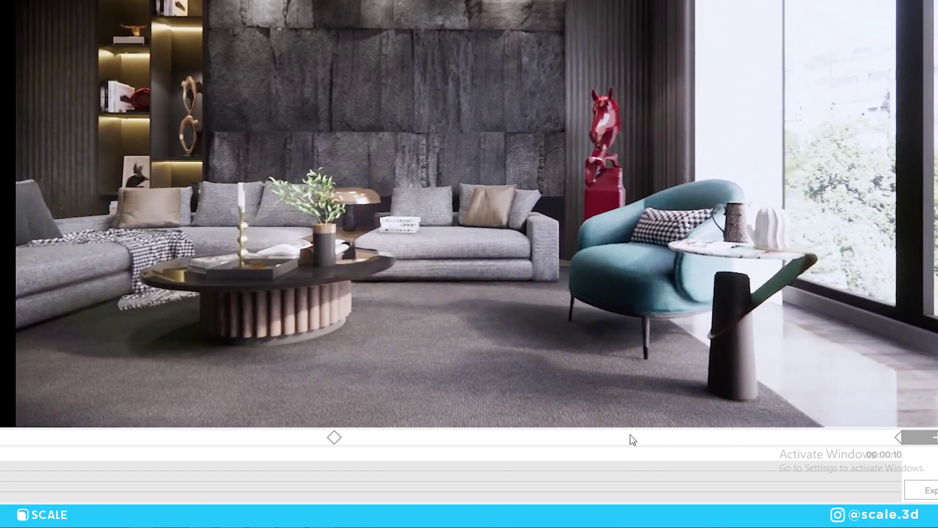
click(641, 440)
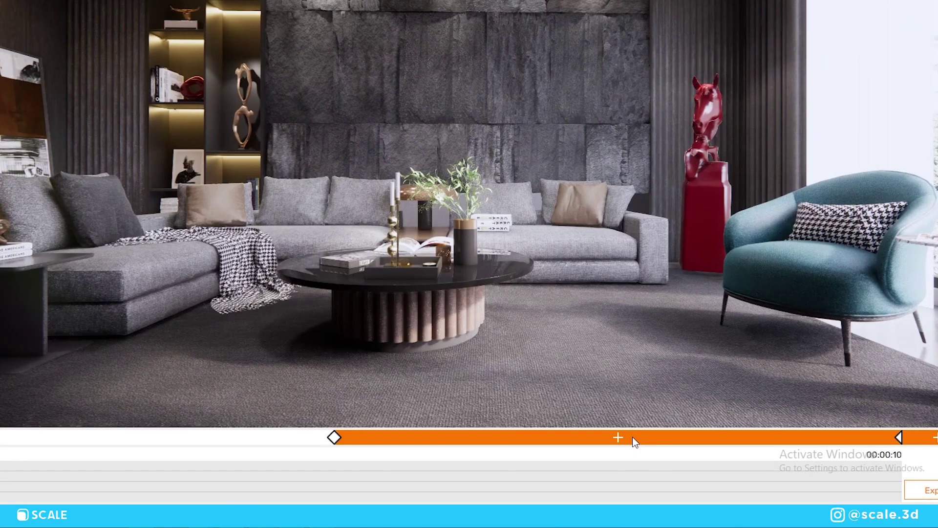
click(633, 436)
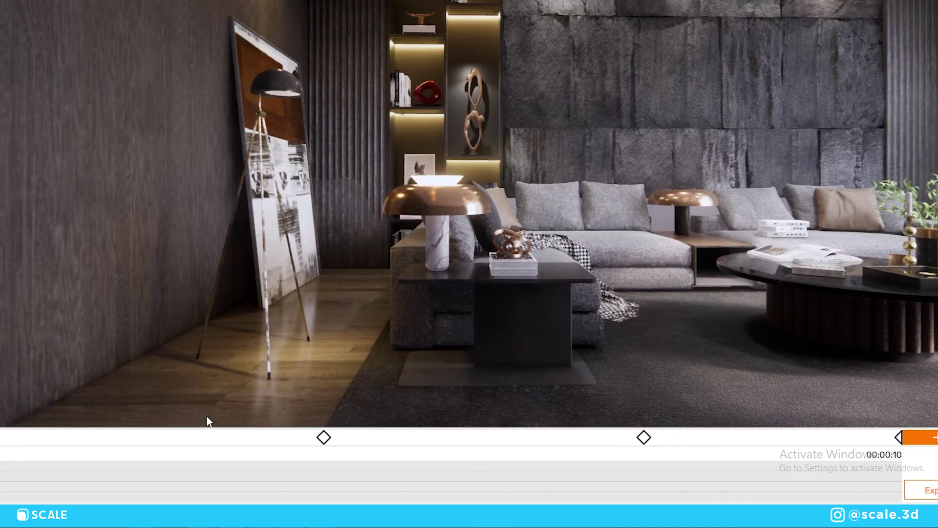
Override the second keyframe's timestamp with 00:00:03.
click(324, 438)
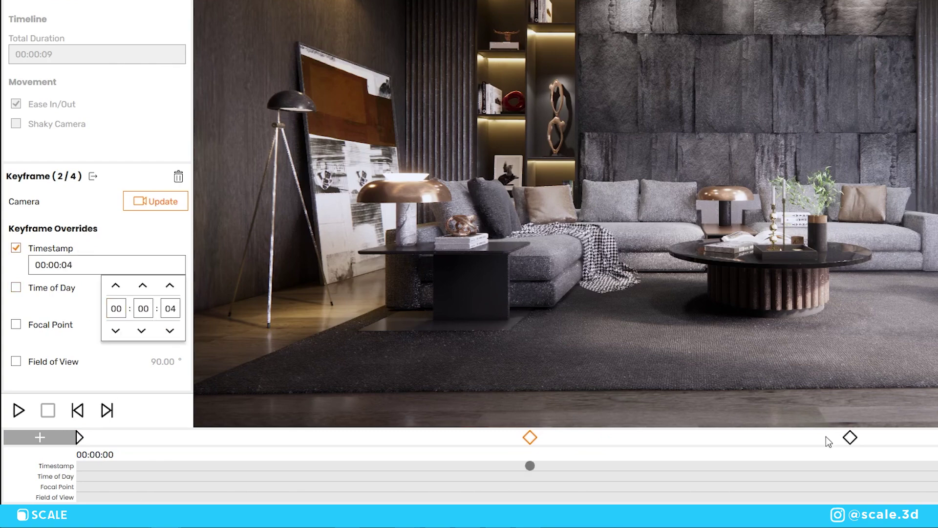
click(851, 438)
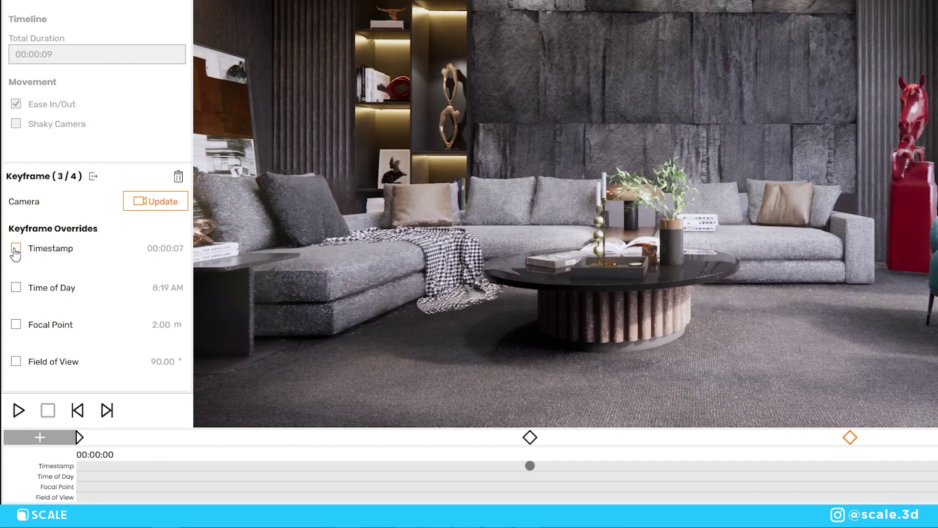
click(530, 438)
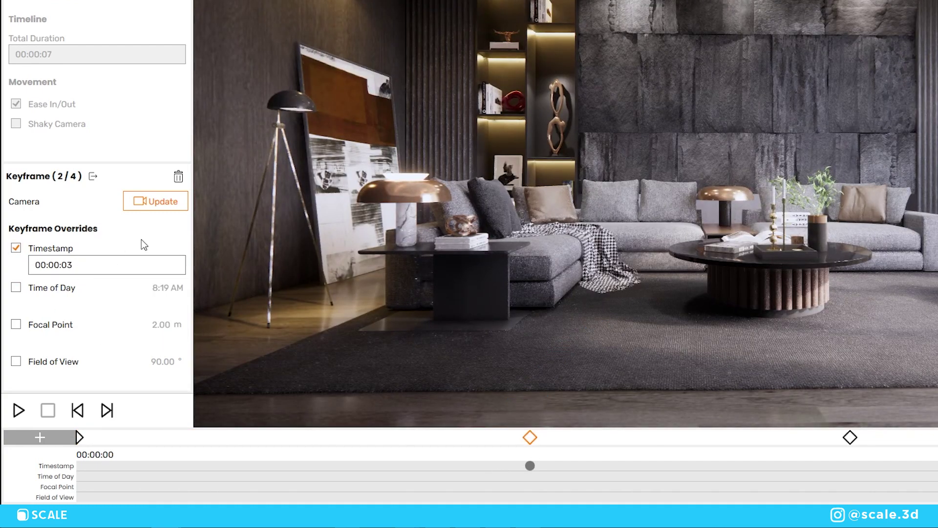
Override the third keyframe's timestamp with 00:00:06.
click(849, 440)
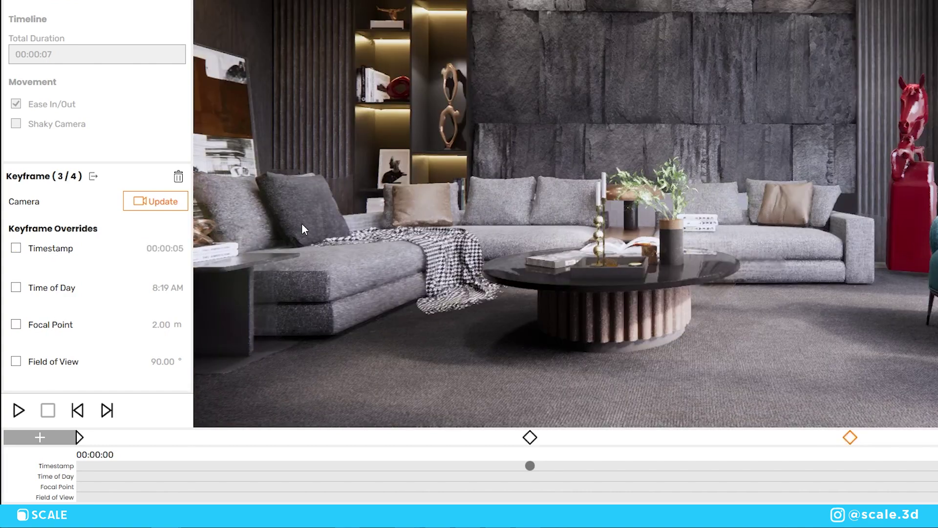
click(170, 285)
click(113, 356)
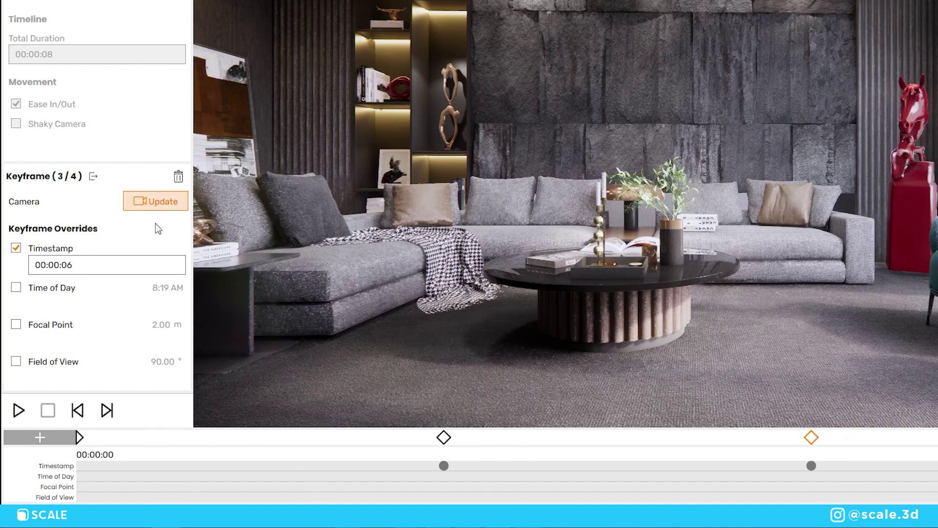
Reopen the second keyframe and play the camera path with the new timestamps.
click(443, 437)
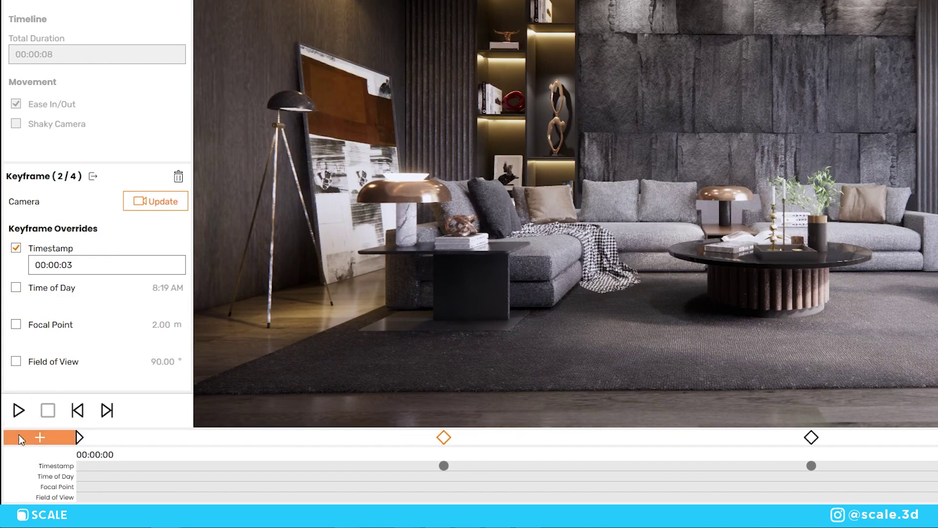
click(17, 408)
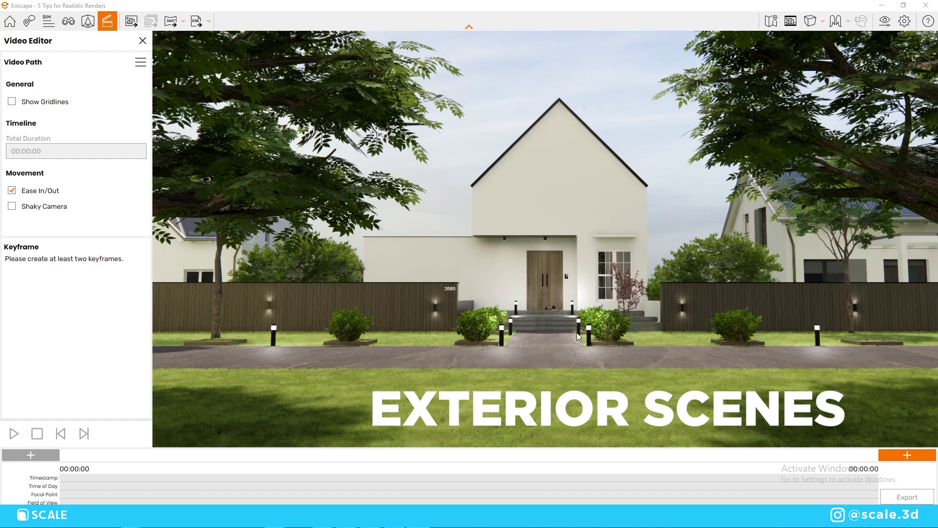
Create start and end keyframes for the house exterior and override the start keyframe's Time of Day with 9:00 AM.
click(12, 459)
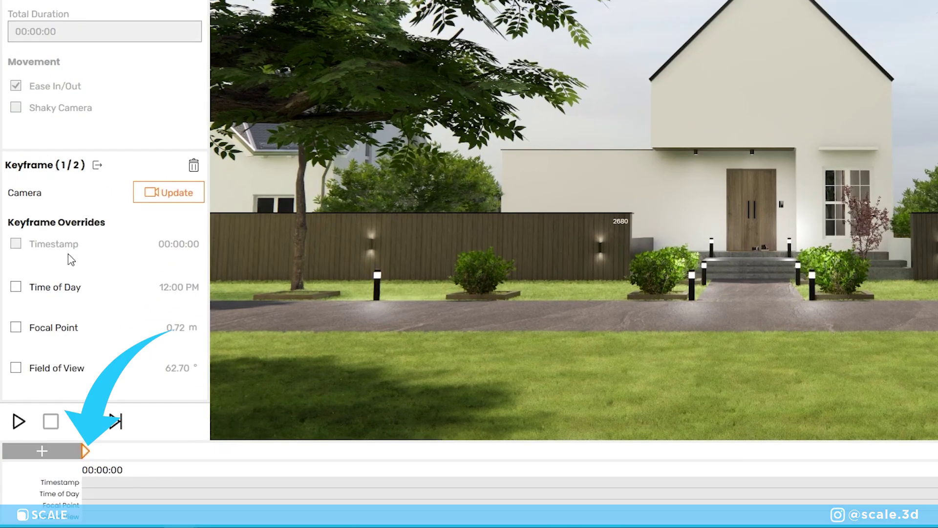
click(45, 306)
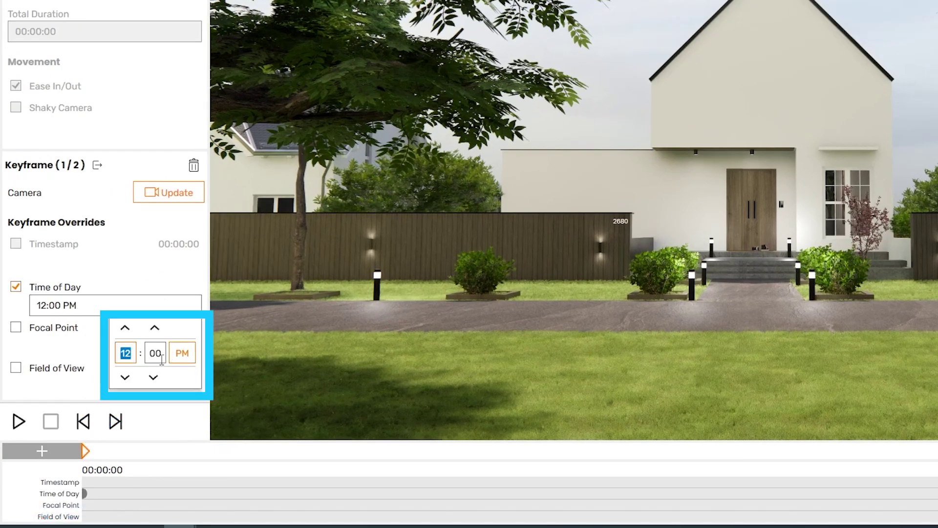
click(126, 378)
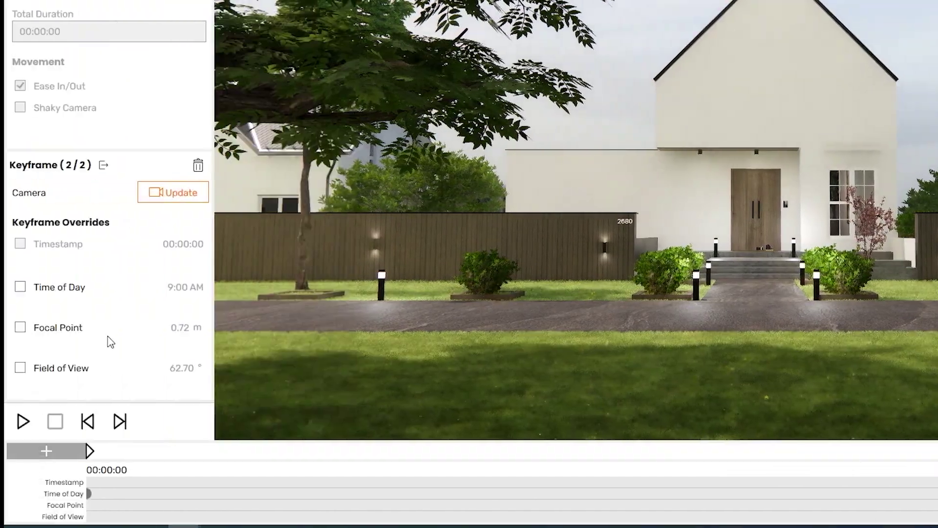
Override the end keyframe's Time of Day with 4:00 PM and play the exterior animation.
click(20, 287)
click(120, 305)
click(130, 329)
click(166, 286)
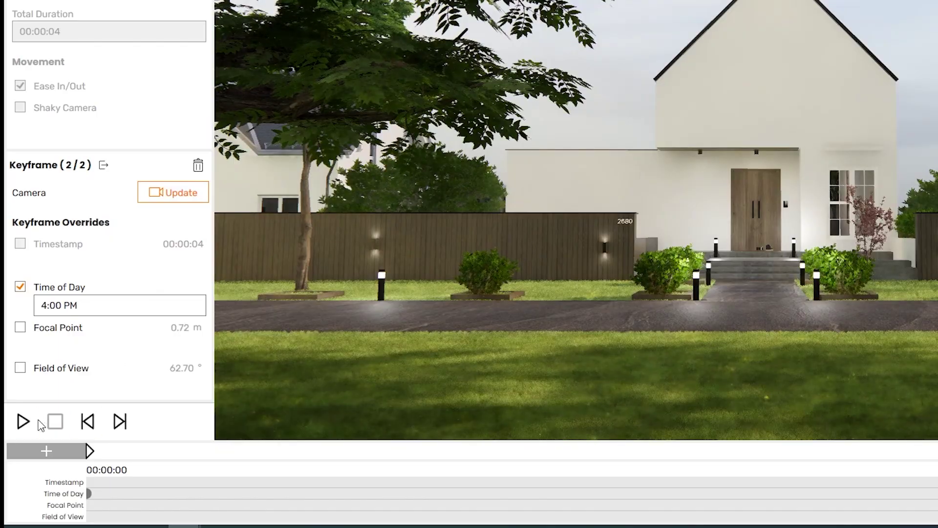
click(23, 422)
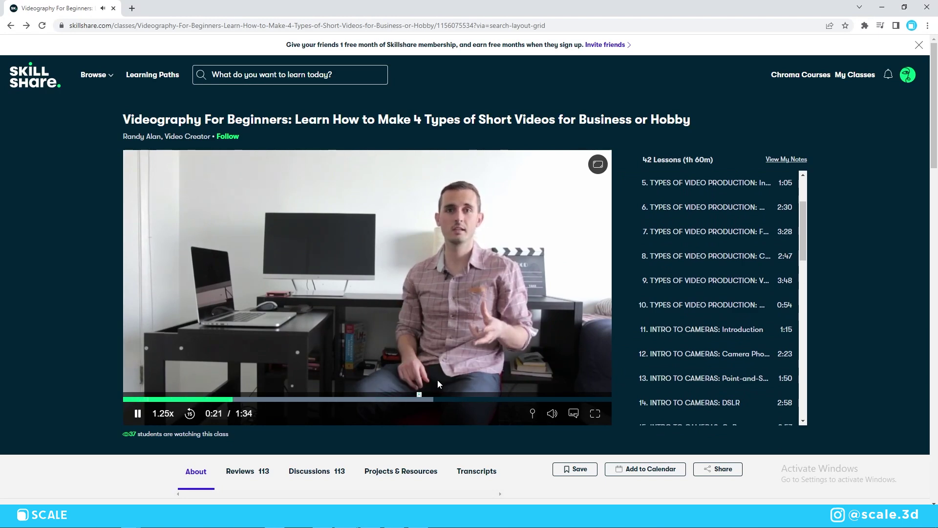
Switch to the Skillshare videography class in the browser and look through its lesson list.
scroll(659, 298, down, 7)
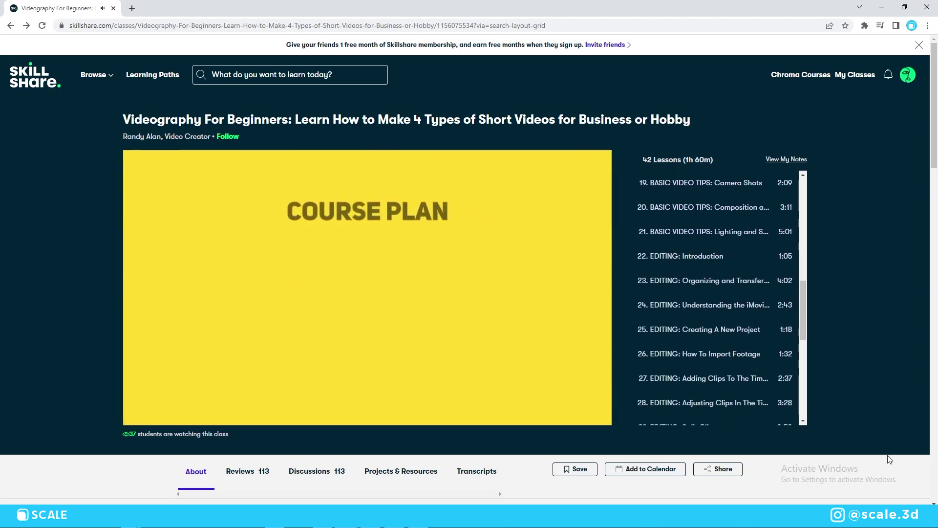
Look through the videography class description and its class projects, and the Graphic Design Basics learning path.
scroll(894, 469, down, 1)
scroll(893, 469, down, 6)
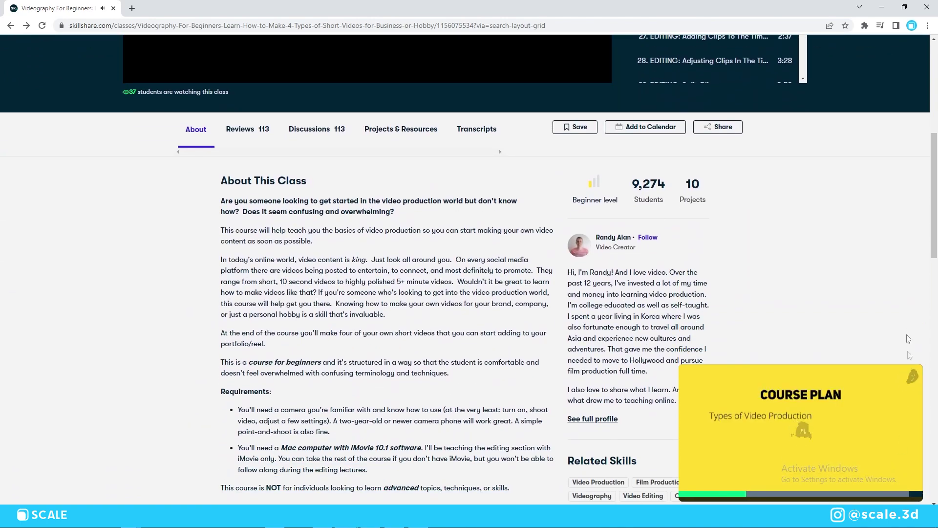
scroll(908, 339, down, 5)
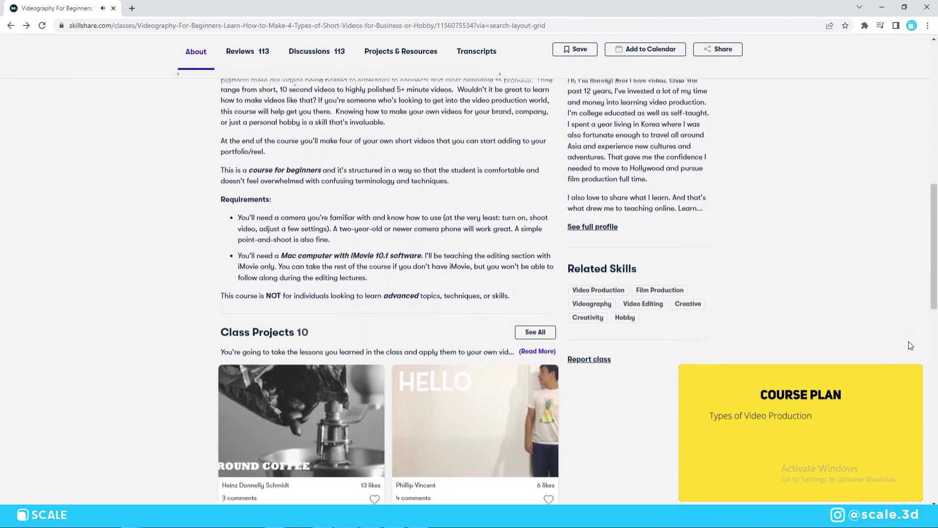
scroll(909, 342, down, 1)
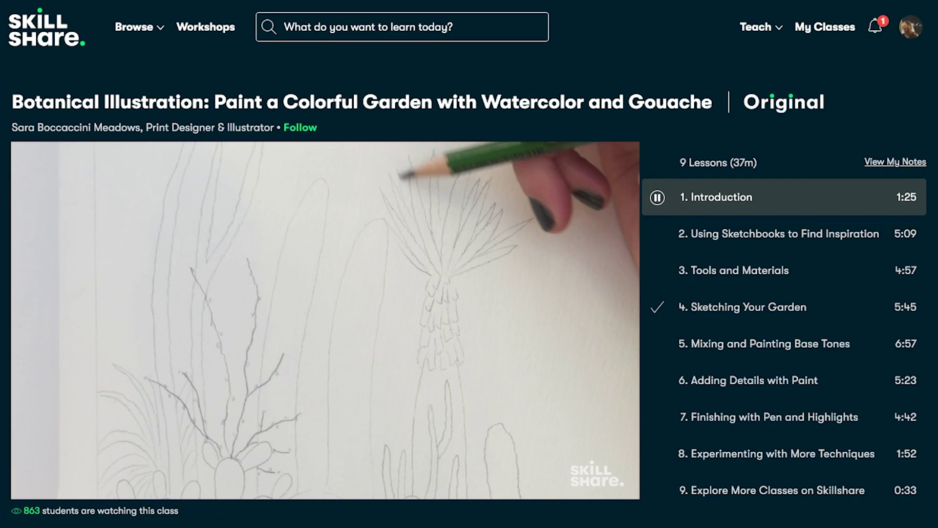
scroll(469, 264, down, 5)
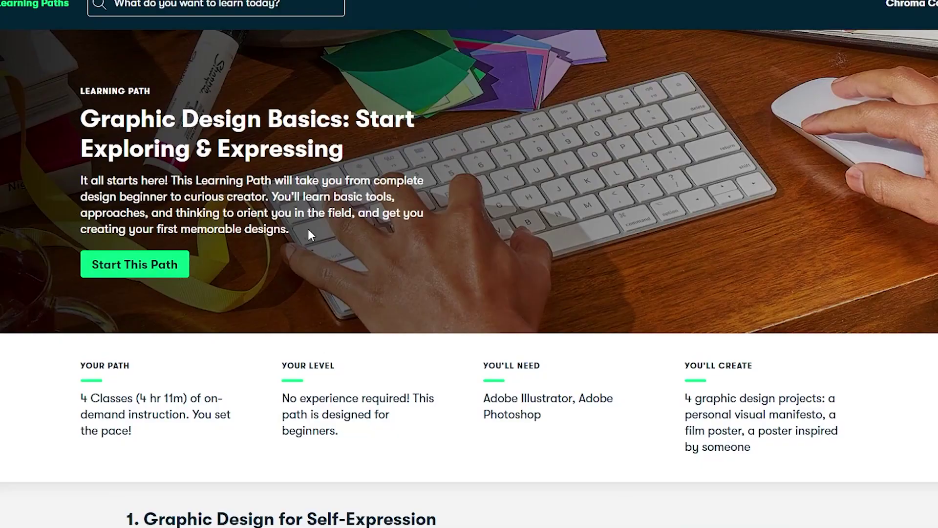
scroll(309, 230, down, 10)
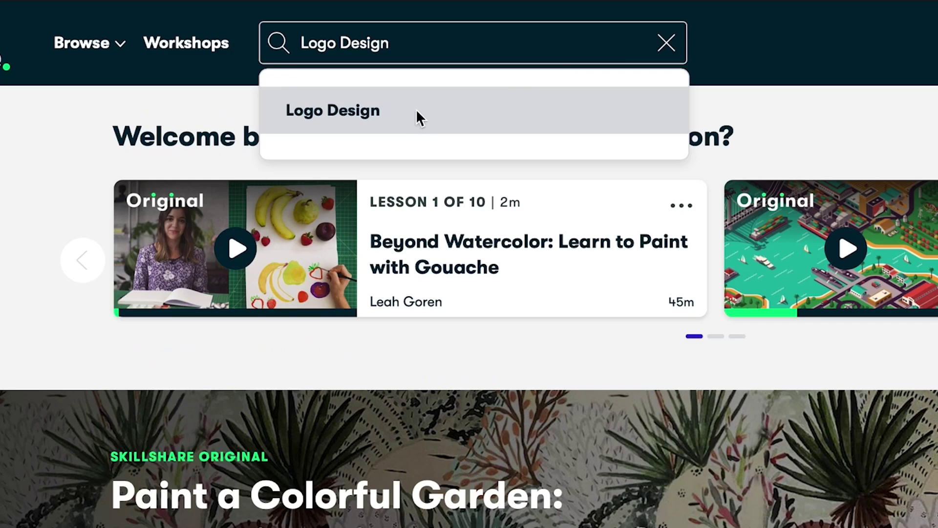
Search Skillshare for Logo Design classes and open the first class in the results.
click(416, 111)
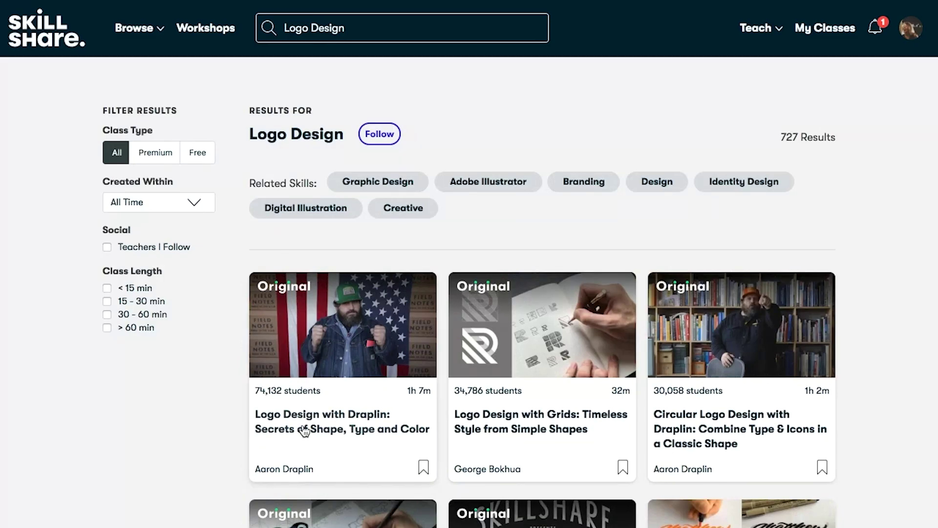
click(336, 431)
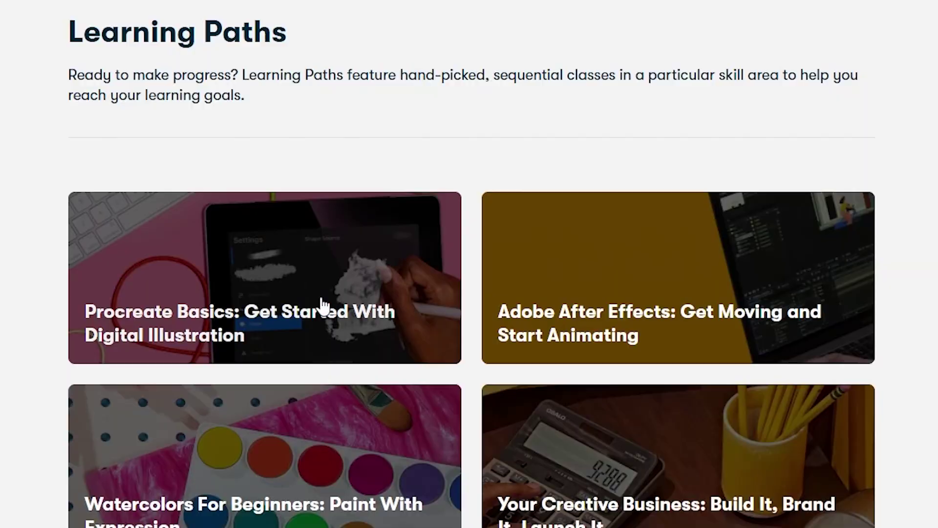
Browse the Learning Paths catalogue for the available skill areas.
scroll(408, 208, down, 3)
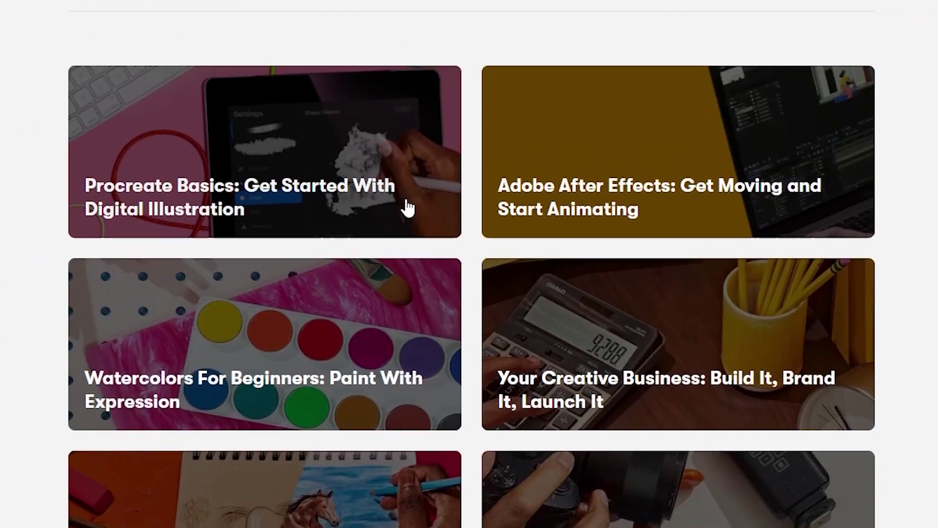
scroll(212, 136, down, 2)
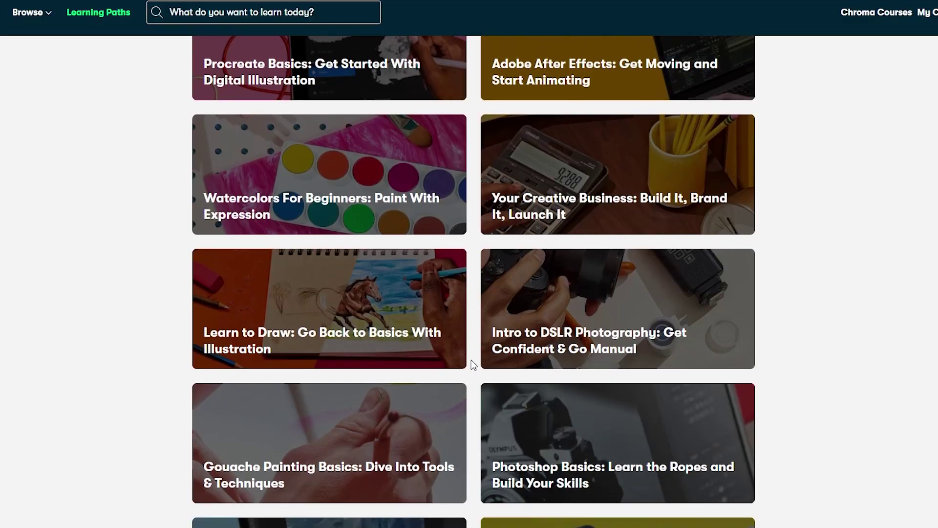
scroll(446, 366, down, 1)
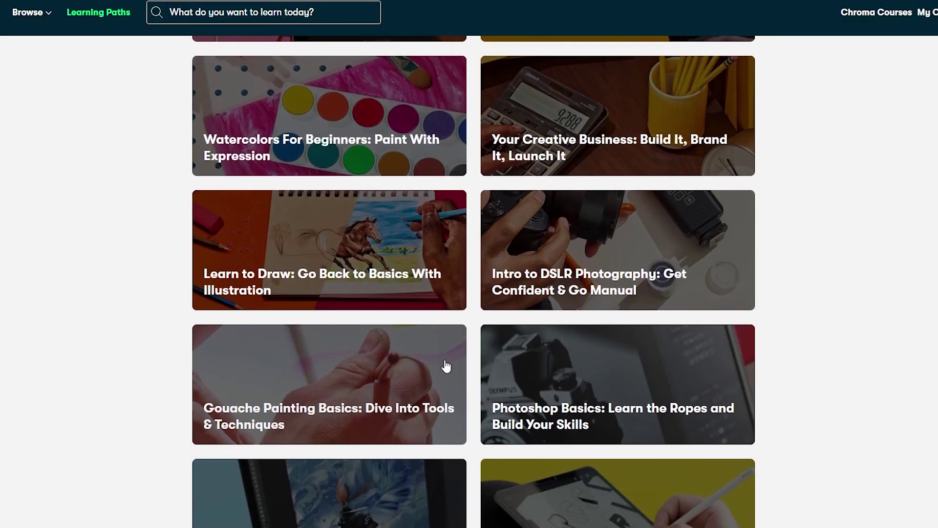
scroll(630, 364, down, 1)
scroll(684, 369, down, 2)
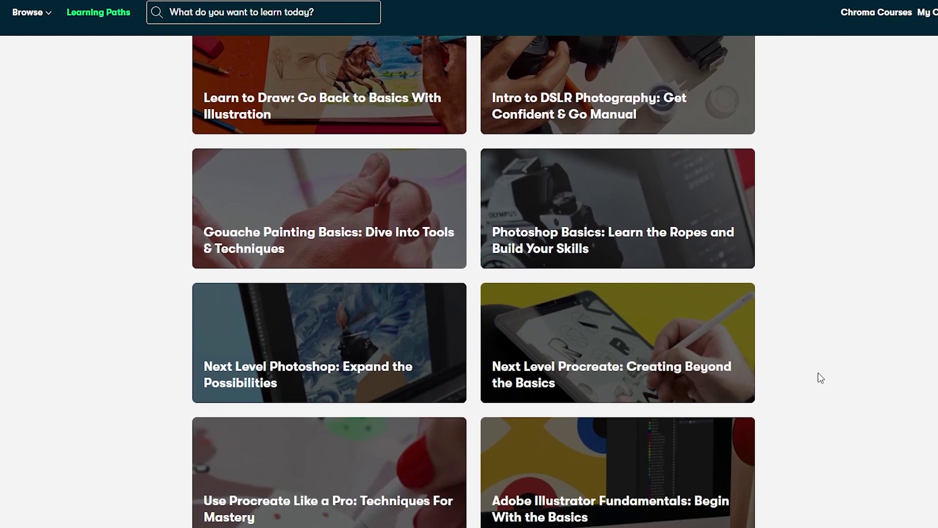
scroll(750, 389, down, 3)
scroll(754, 389, down, 2)
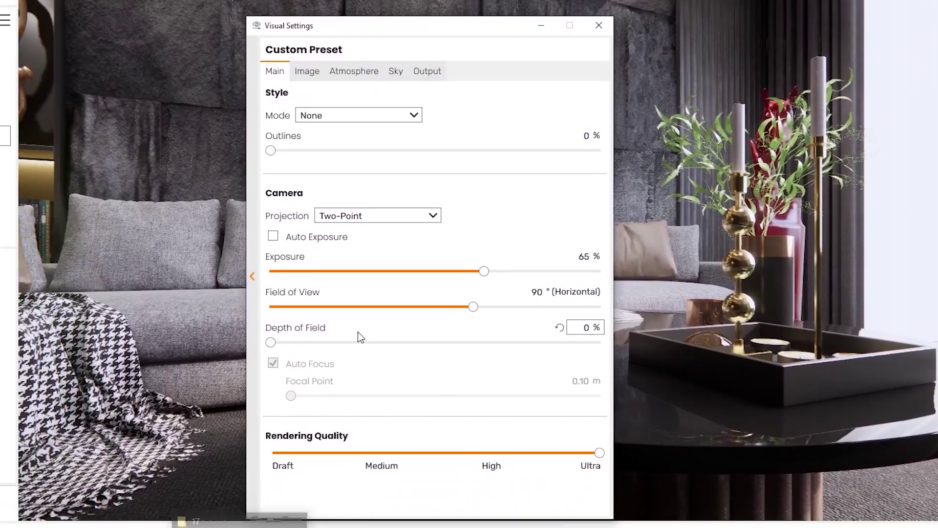
Back in Enscape, set Depth of Field to 17 %, turn off Auto Focus and close the visual settings.
mouse_move(184, 401)
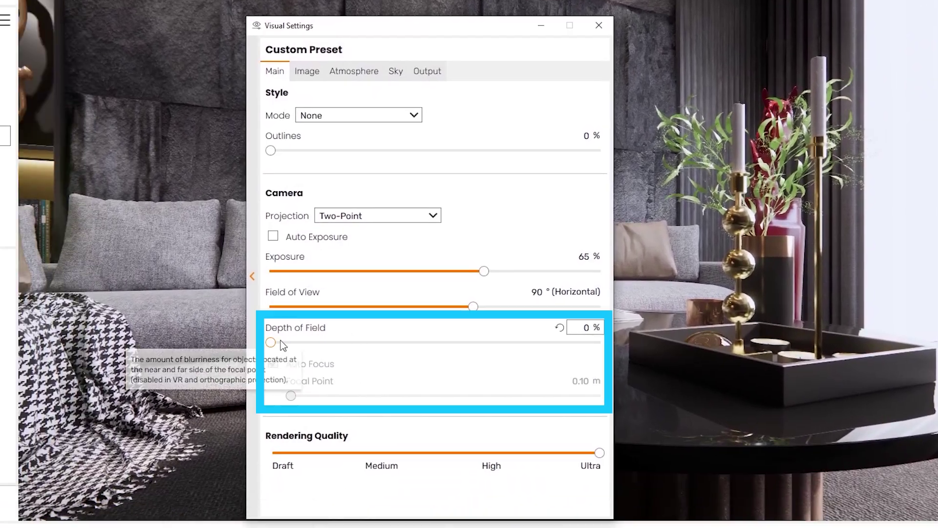
drag(274, 345, 307, 349)
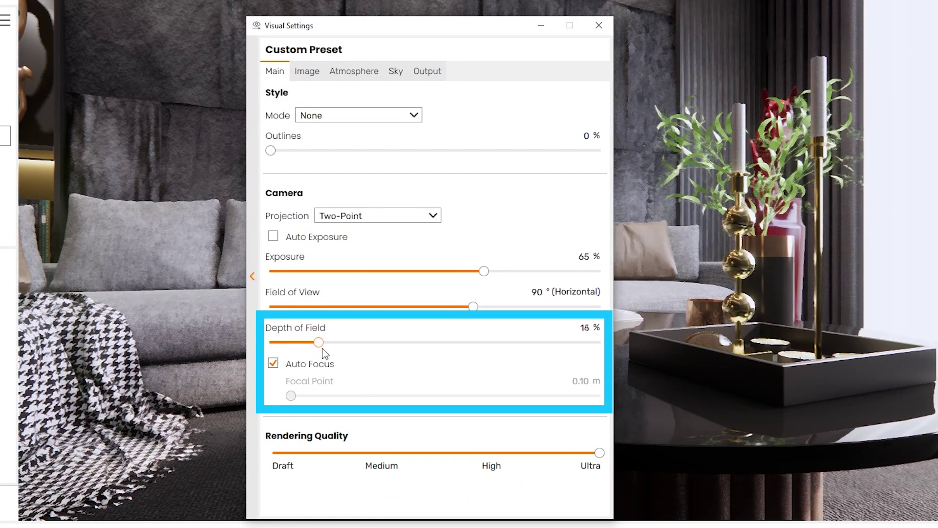
click(325, 364)
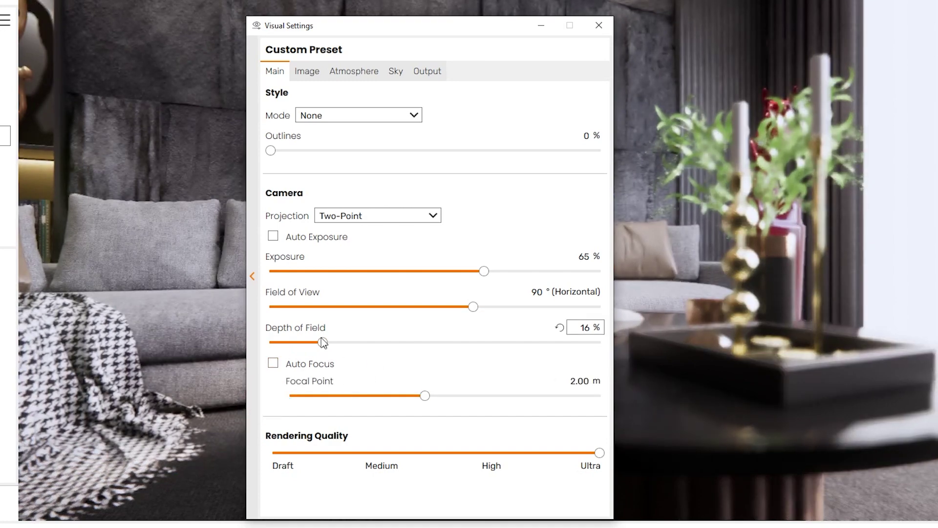
drag(323, 344, 327, 345)
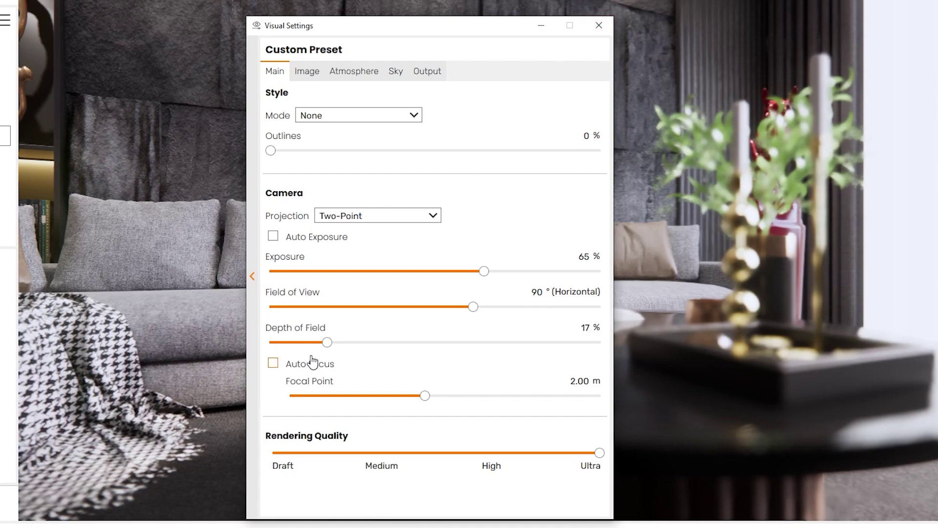
click(602, 22)
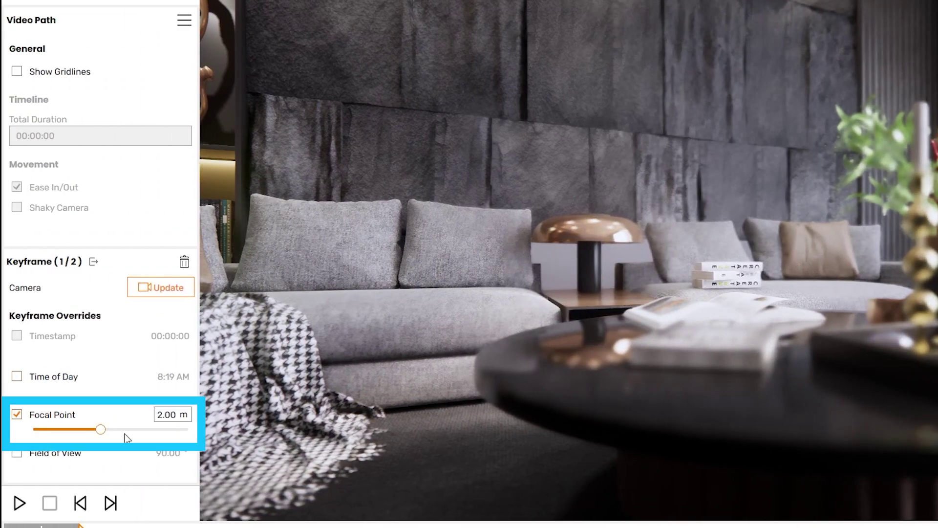
Set the first keyframe's Focal Point override to 0.65 m and increase the focal distance on the end keyframe.
drag(101, 432, 76, 452)
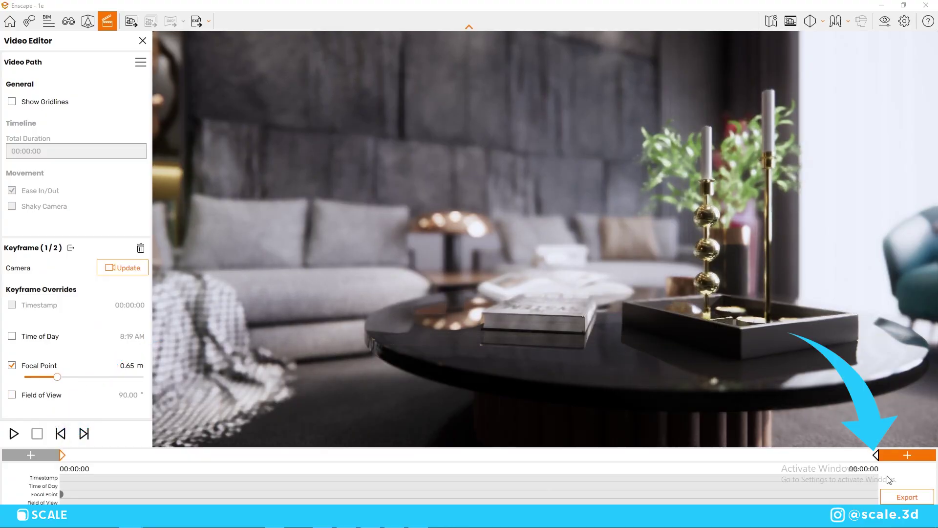
click(881, 459)
drag(58, 377, 93, 380)
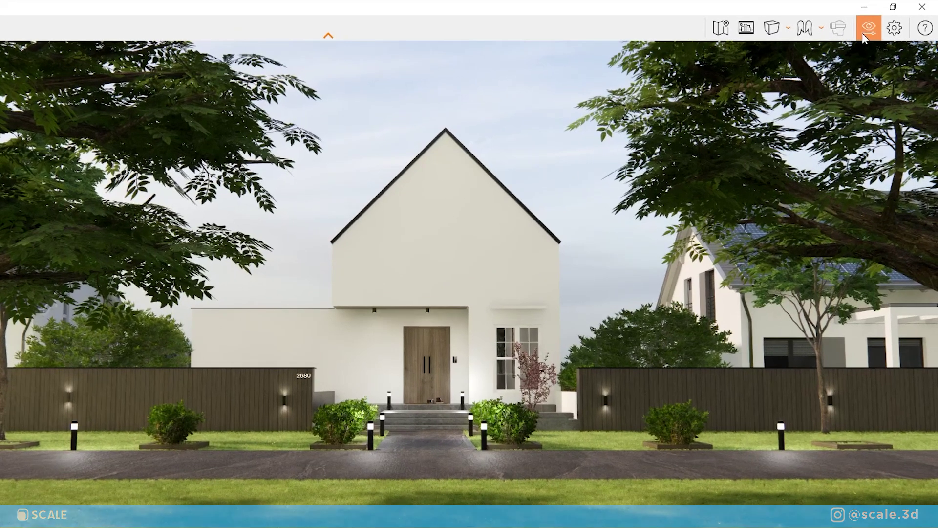
Raise the Wind Intensity in the house exterior's Atmosphere settings.
click(885, 21)
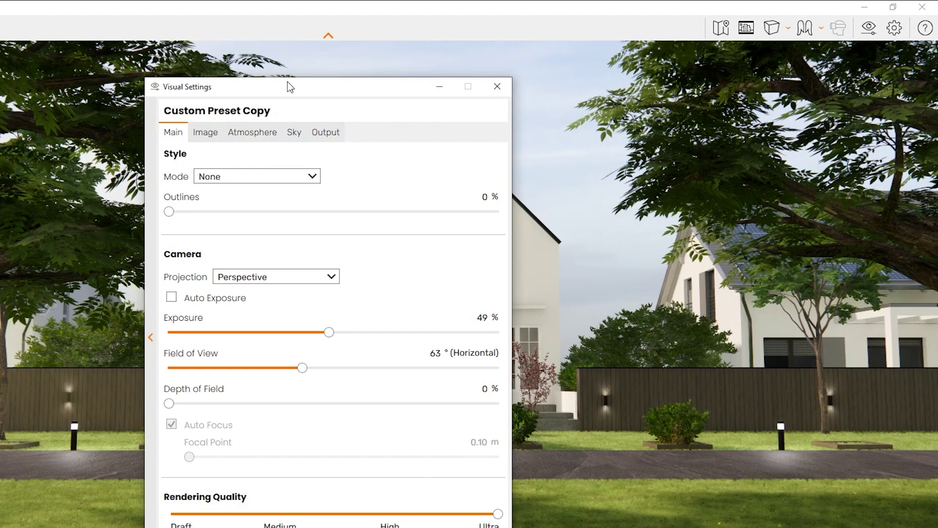
click(253, 132)
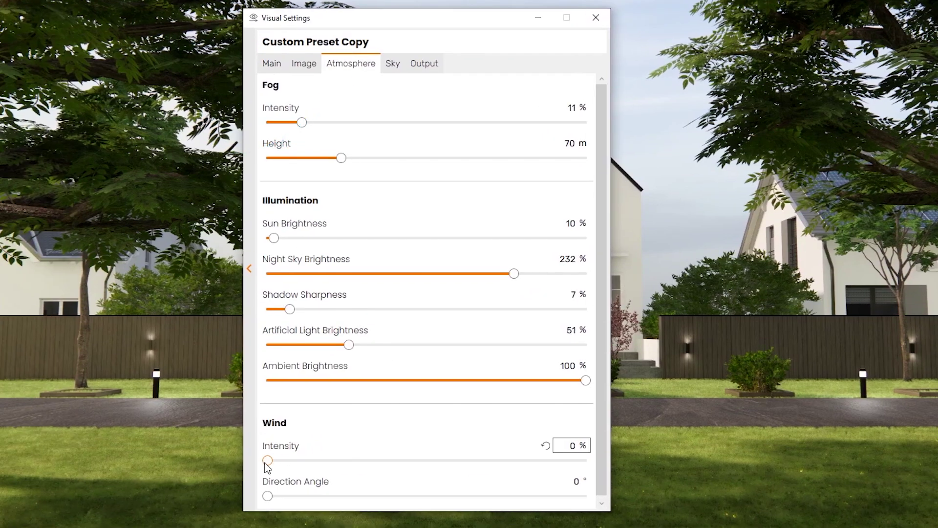
drag(266, 463, 347, 469)
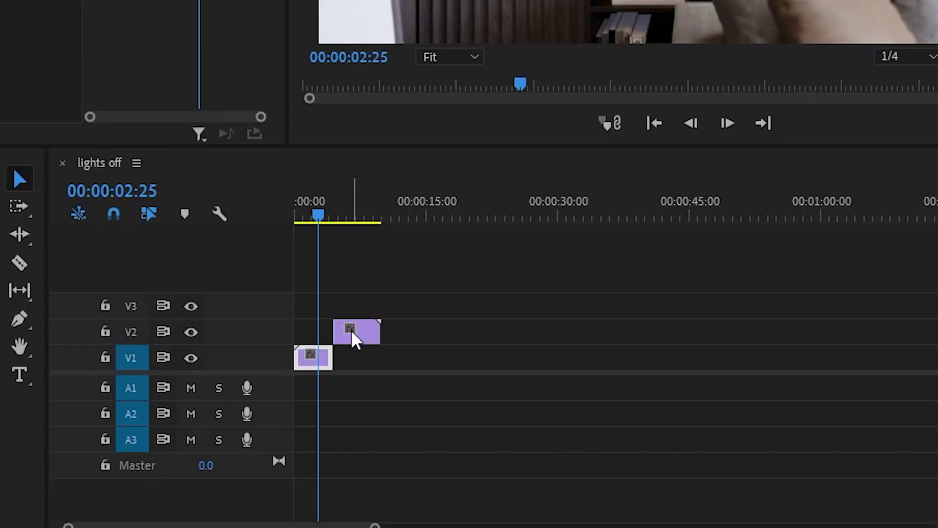
In Premiere Pro, move the V2 clip down to V1, directly after the first clip in the "lights off" sequence.
drag(356, 339, 343, 365)
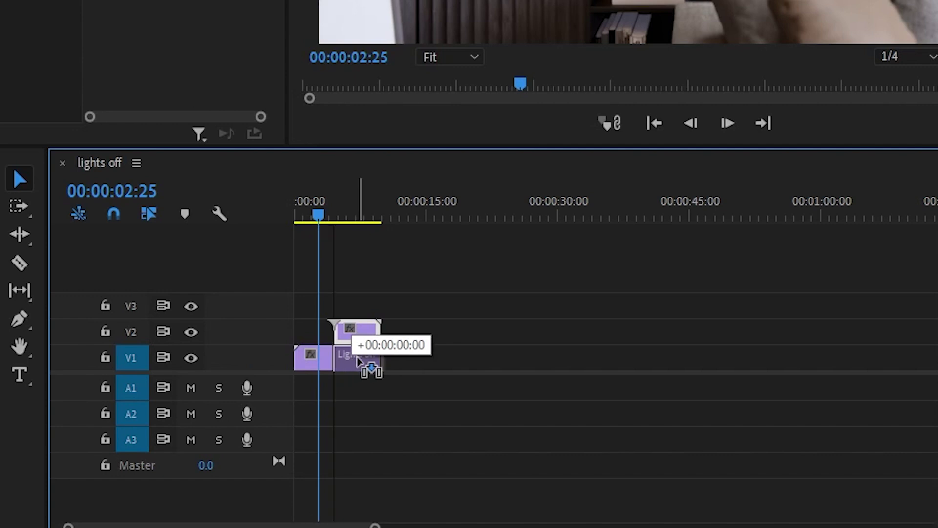